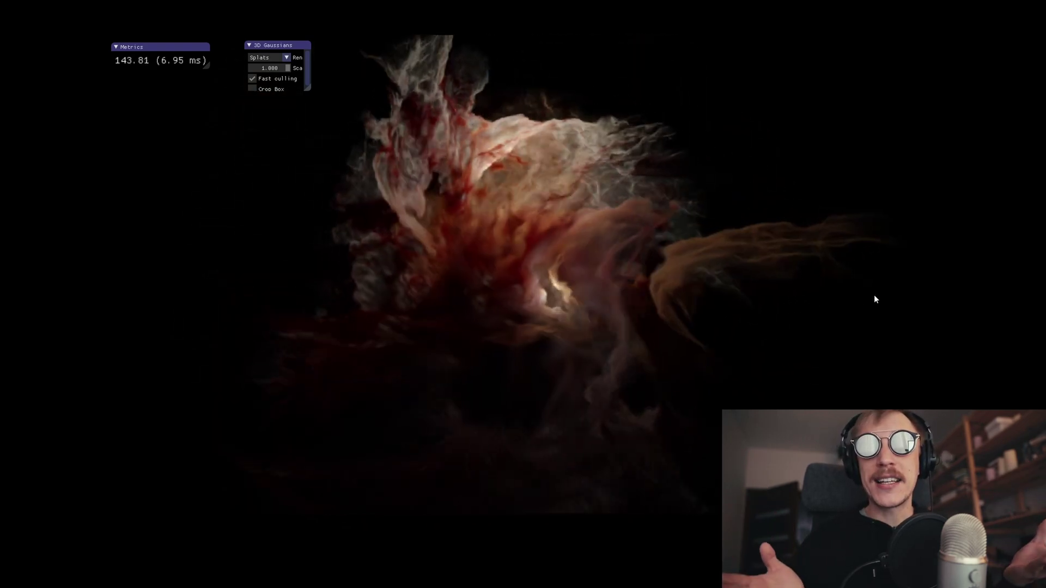
- Orbit around the reconstructed nebula splat in SIBR and zoom in, out, and back in
left_click_drag(709, 283, 421, 470)
scroll(542, 271, "up", 5)
scroll(632, 319, "down", 5)
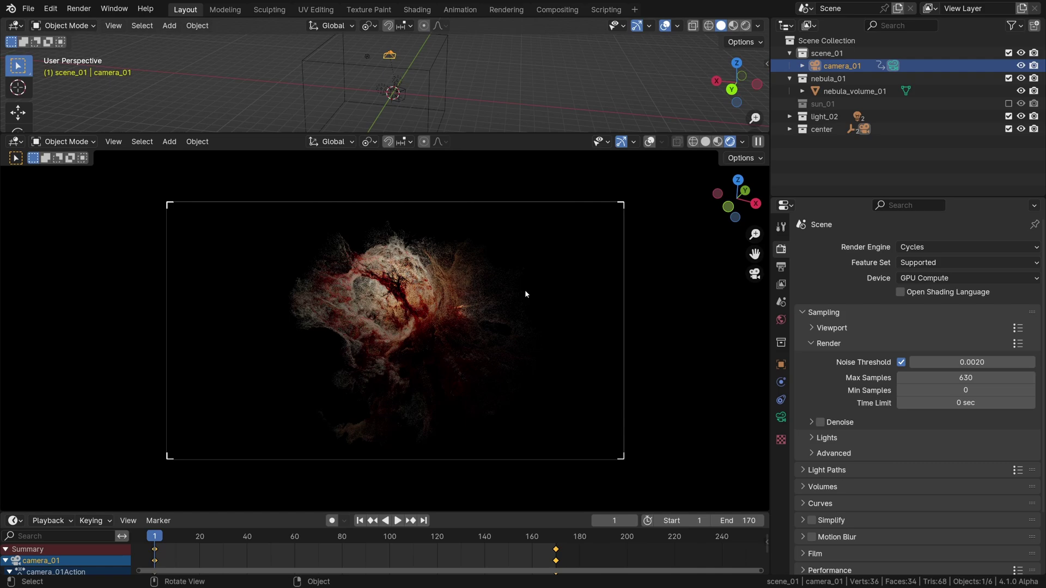
scroll(526, 291, "up", 1)
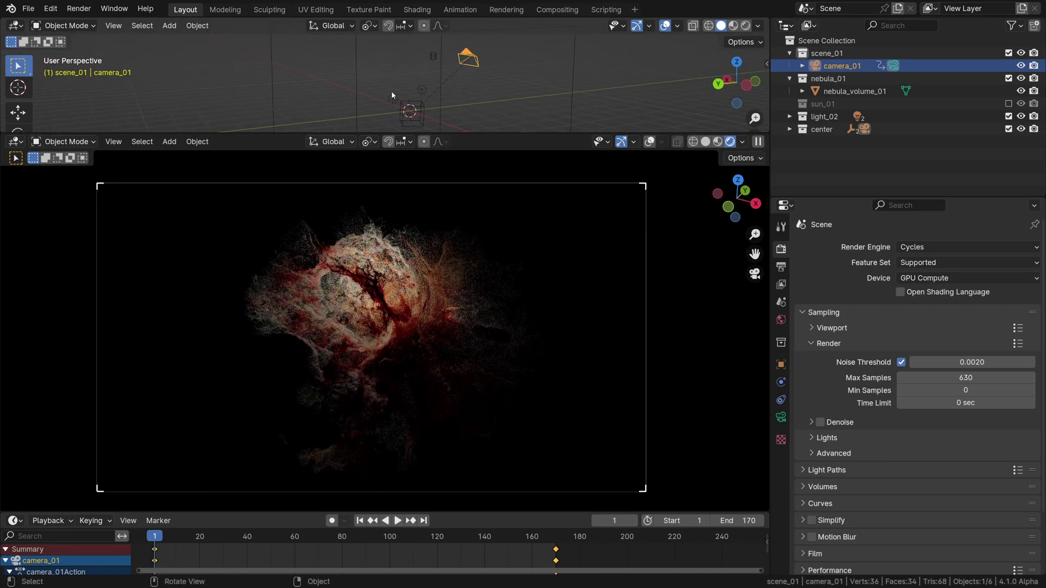
- Step the camera orbit to frame 13, play it to frame 82, then show the Output Properties
key("Right")
key("Right")
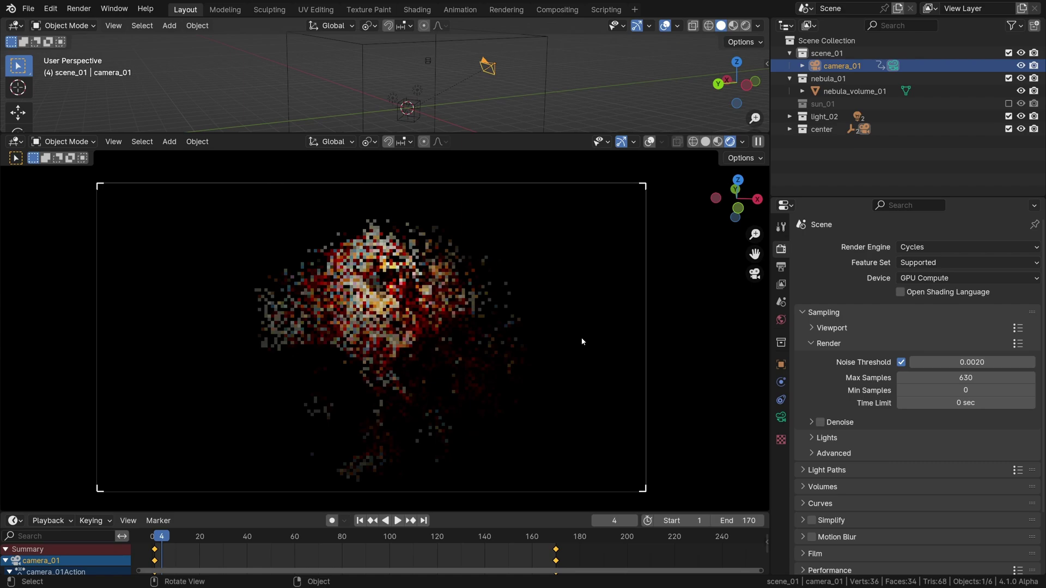
key("Right")
key("Right")
key("Right")
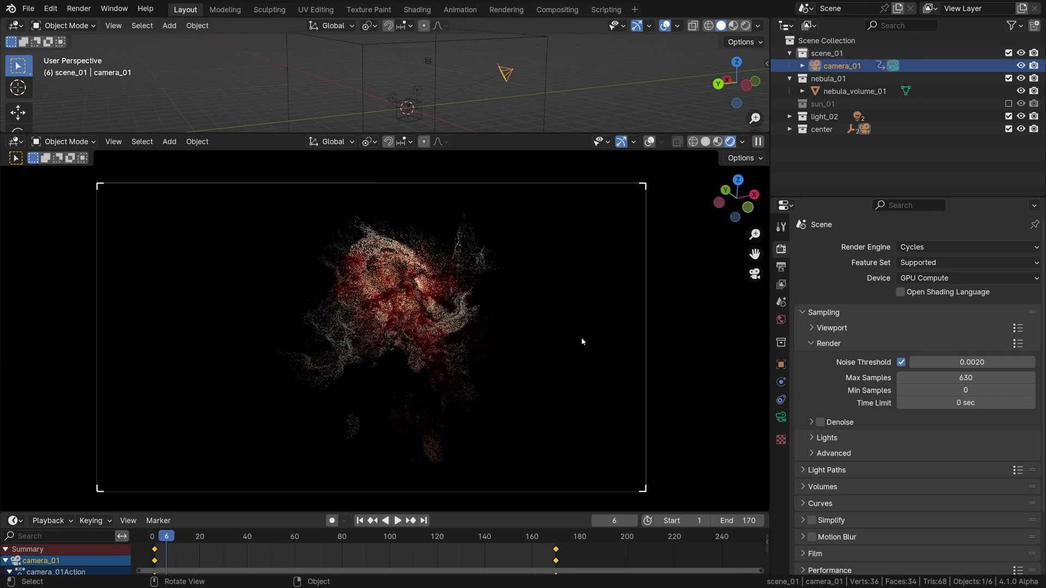
key("Right")
key("Right")
key("Right")
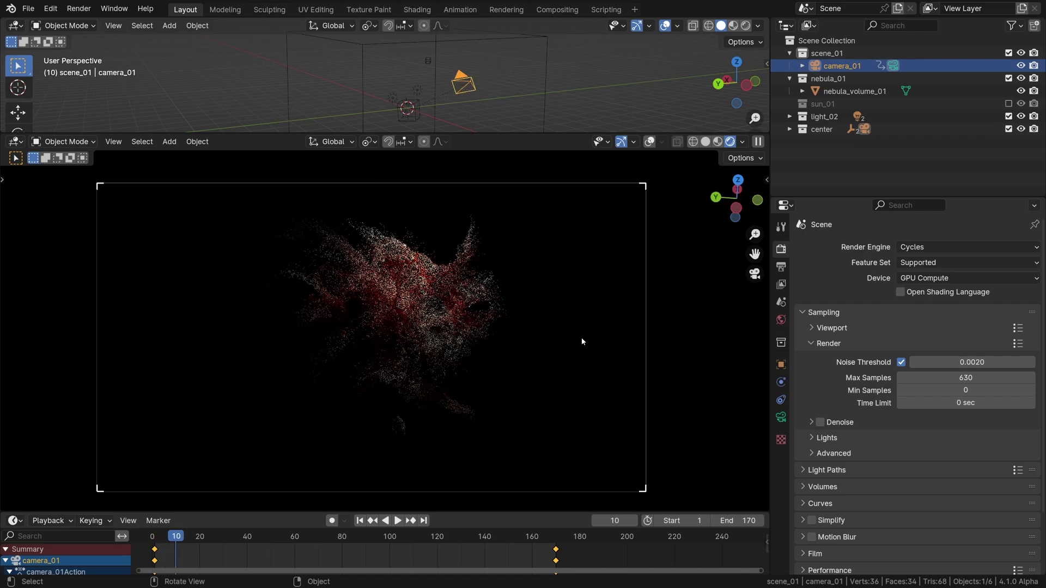
key("Right")
key("Right")
key("Right")
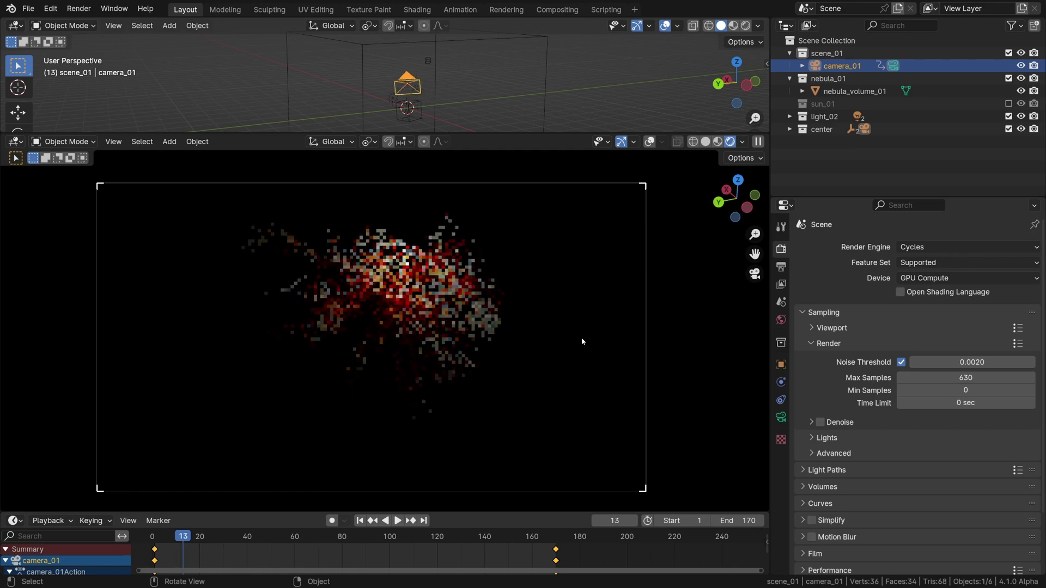
key("space")
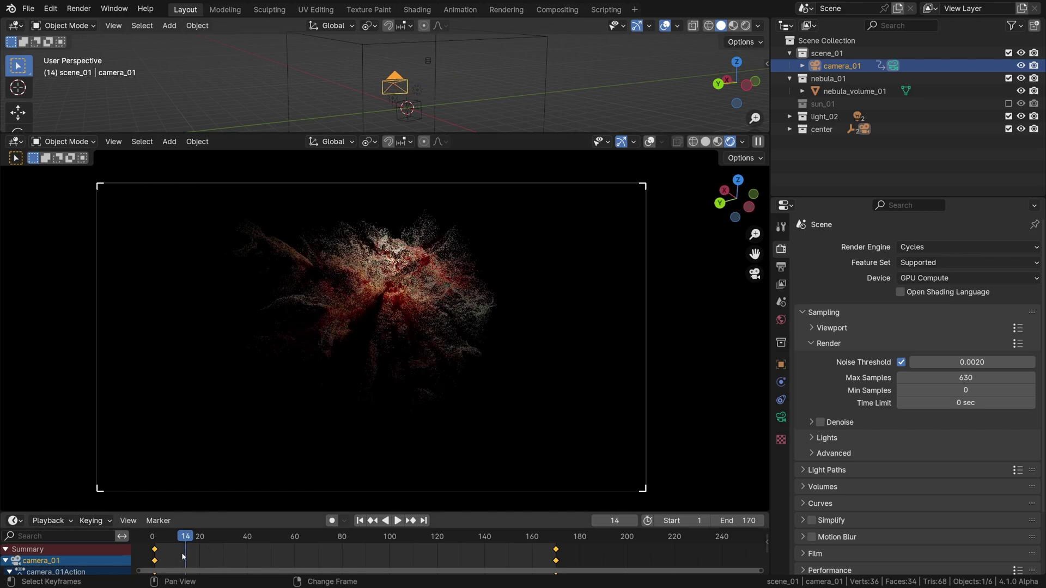
key("space")
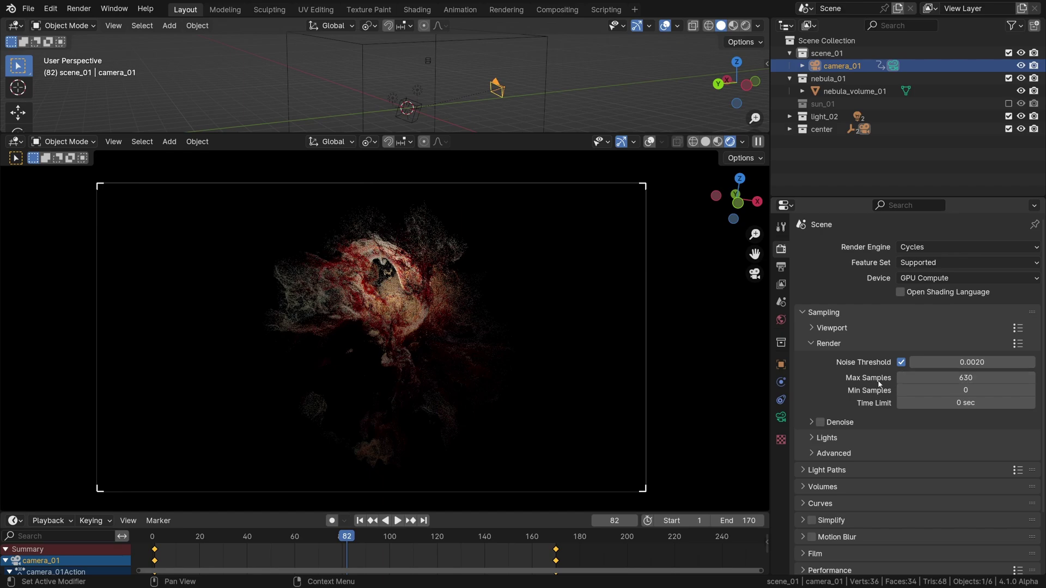
left_click(781, 267)
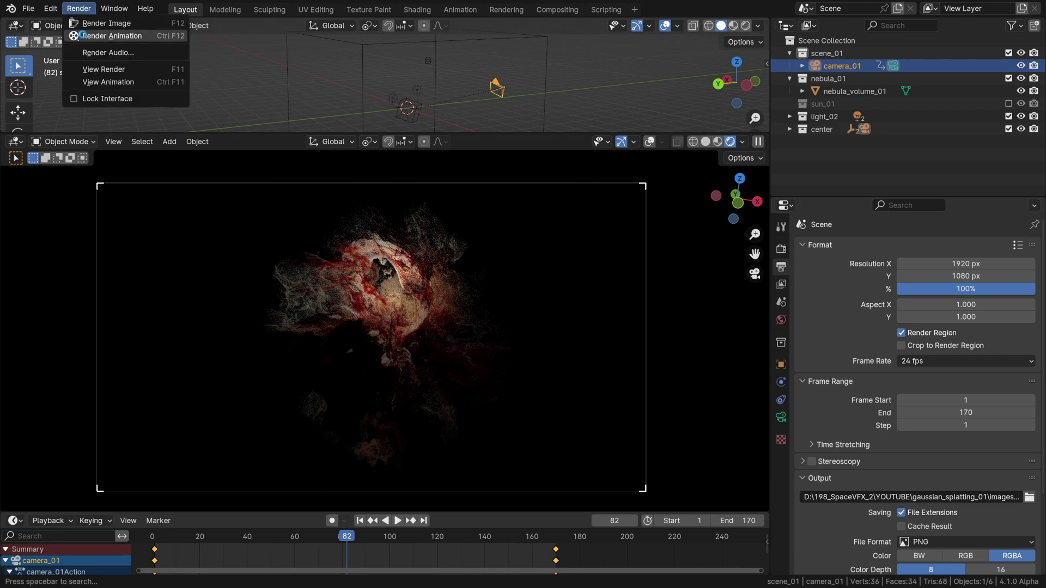
- Run Render Animation to save every nebula frame as numbered PNGs in 01_1d
left_click(82, 35)
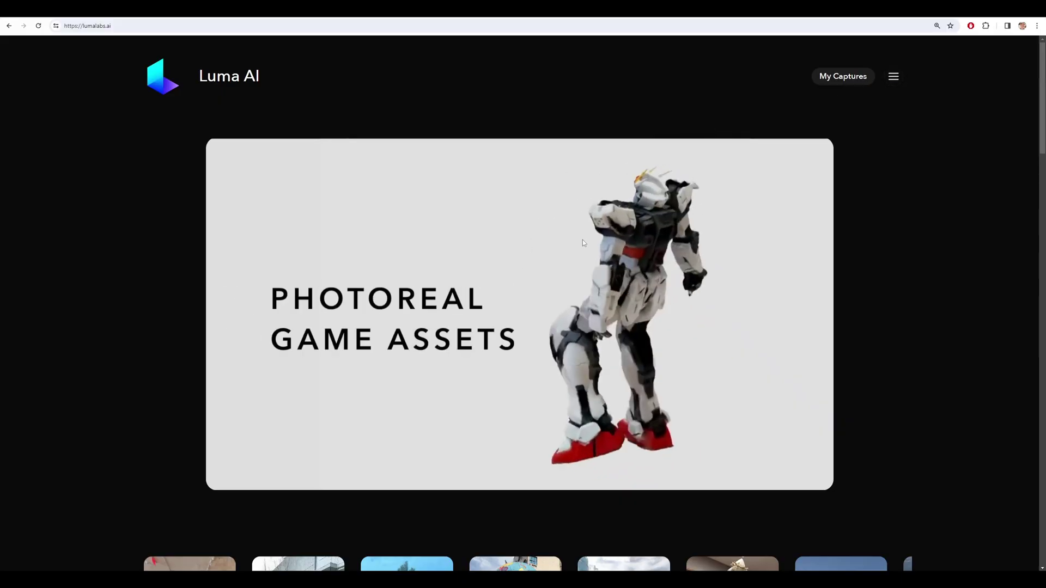
- Upload the nebula_luma archive under My Captures and open the Nebula Gaussian Splatting 01 capture
left_click(891, 77)
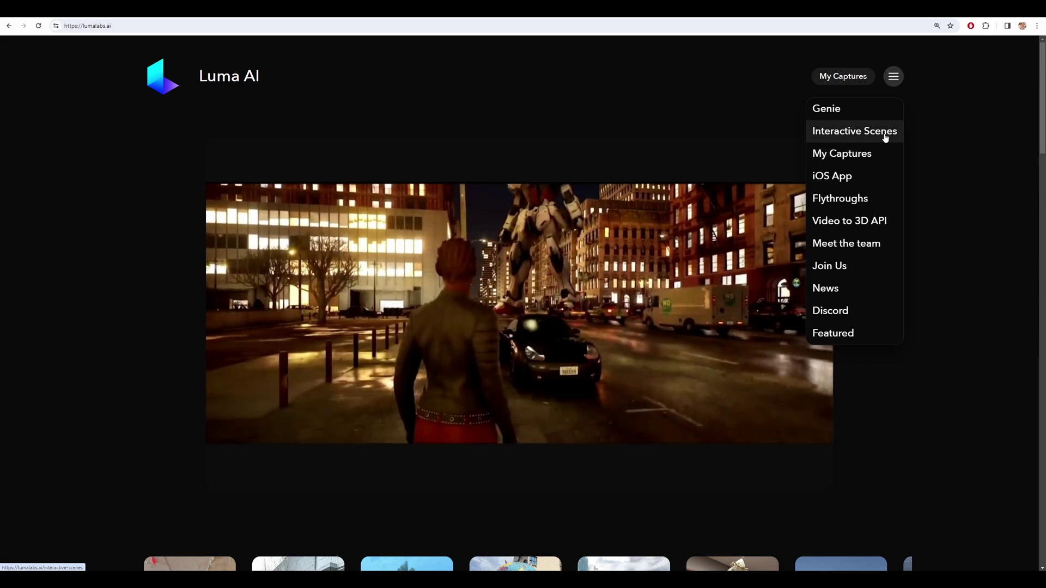
left_click(883, 135)
left_click_drag(501, 529, 538, 487)
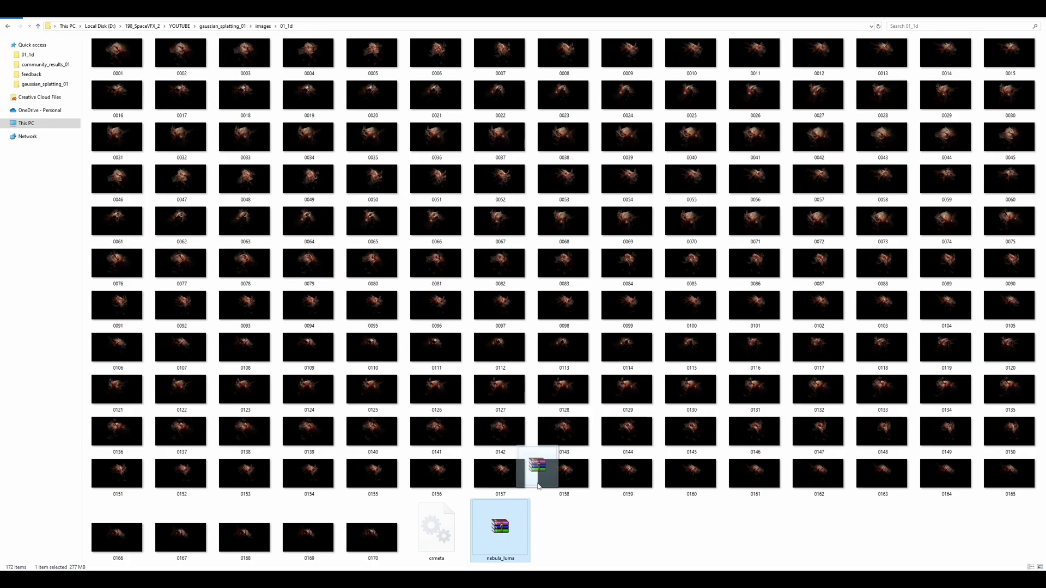
left_click_drag(523, 251, 519, 233)
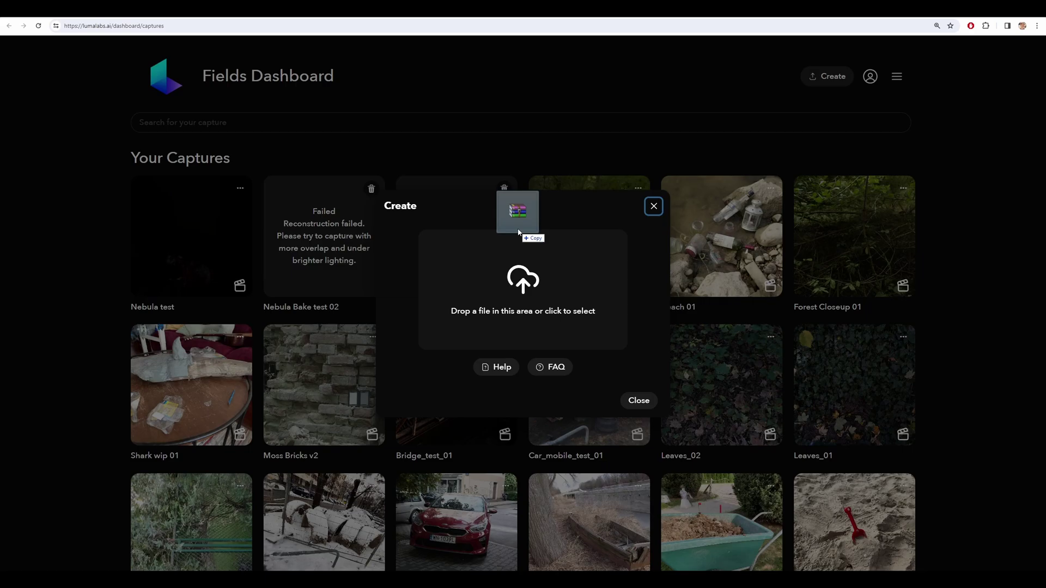
left_click_drag(569, 314, 567, 322)
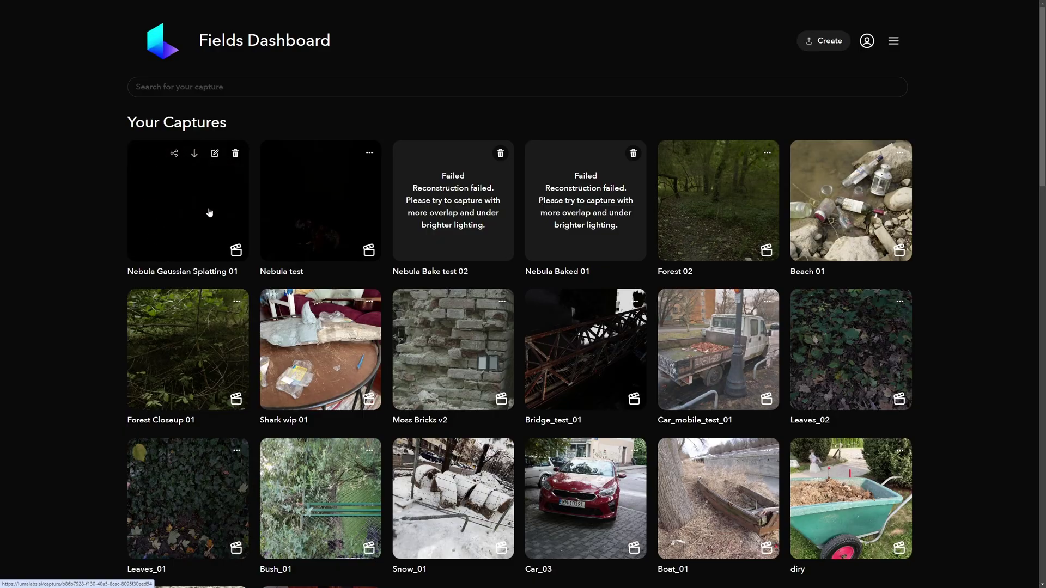
left_click(209, 212)
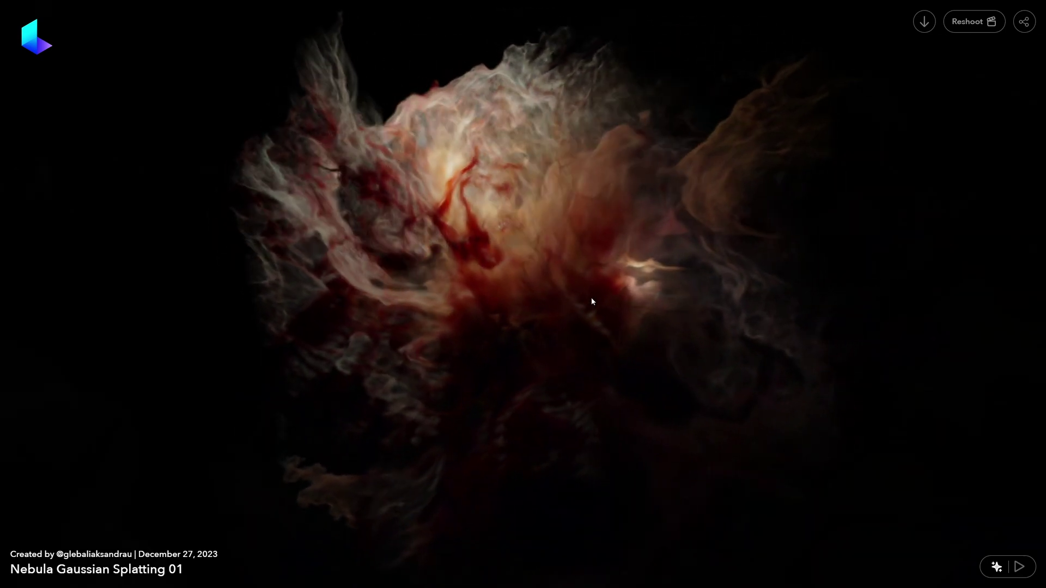
- Zoom out and orbit around the Nebula Gaussian Splatting 01 splat to view it from several sides
scroll(550, 311, "down", 10)
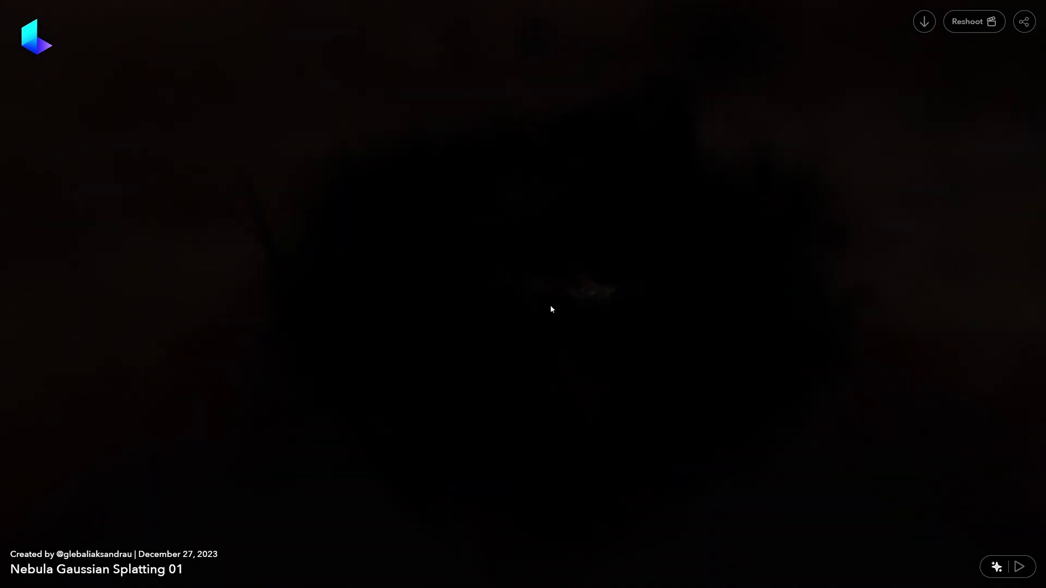
left_click_drag(555, 231, 533, 282)
scroll(540, 291, "down", 3)
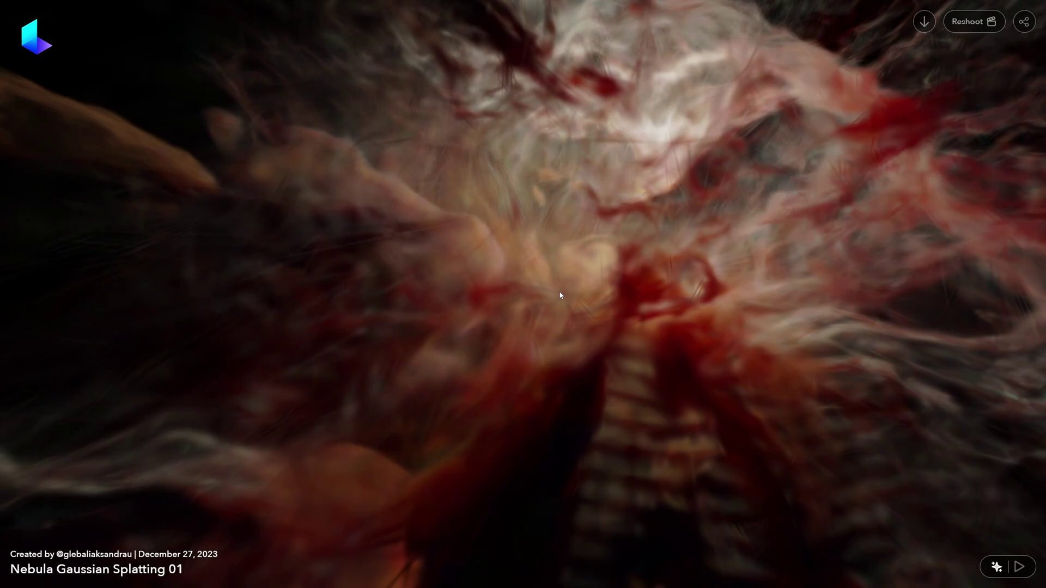
scroll(560, 295, "down", 2)
left_click_drag(694, 262, 354, 299)
scroll(526, 328, "down", 4)
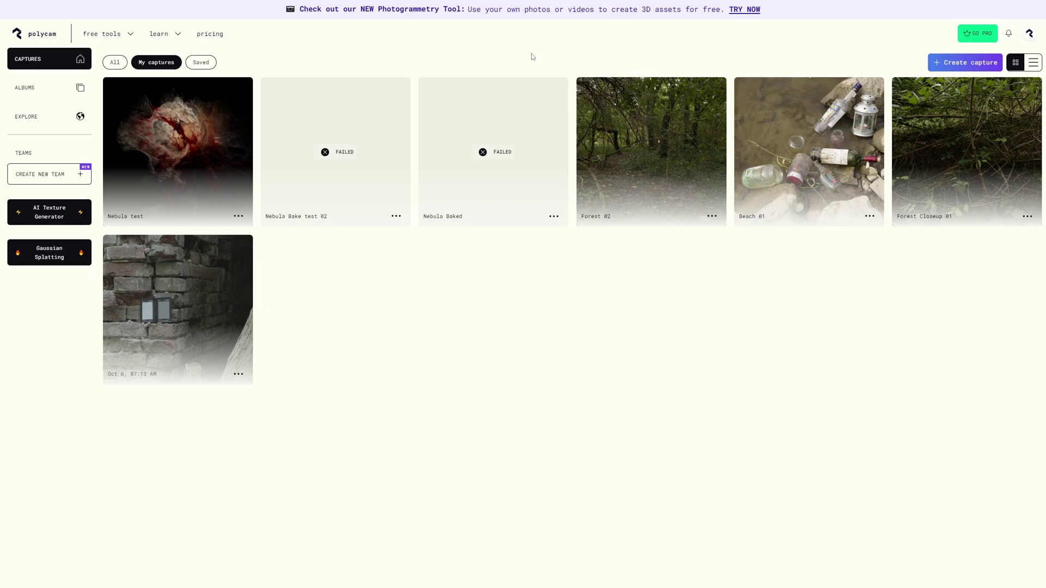
- Create a Polycam Gaussian splat from frames 0001–0150 and start Upload & Process
left_click(959, 67)
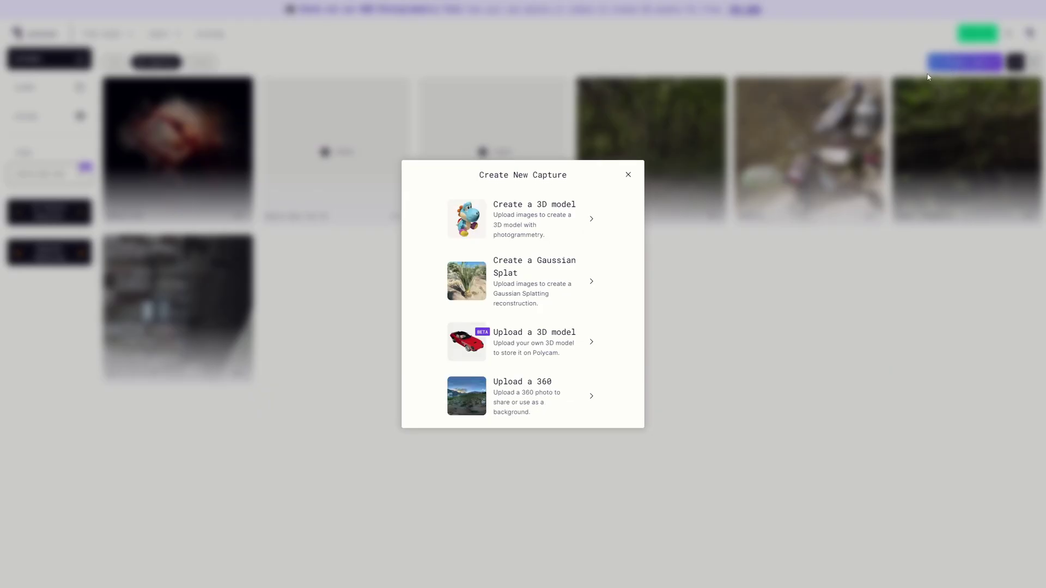
left_click(552, 280)
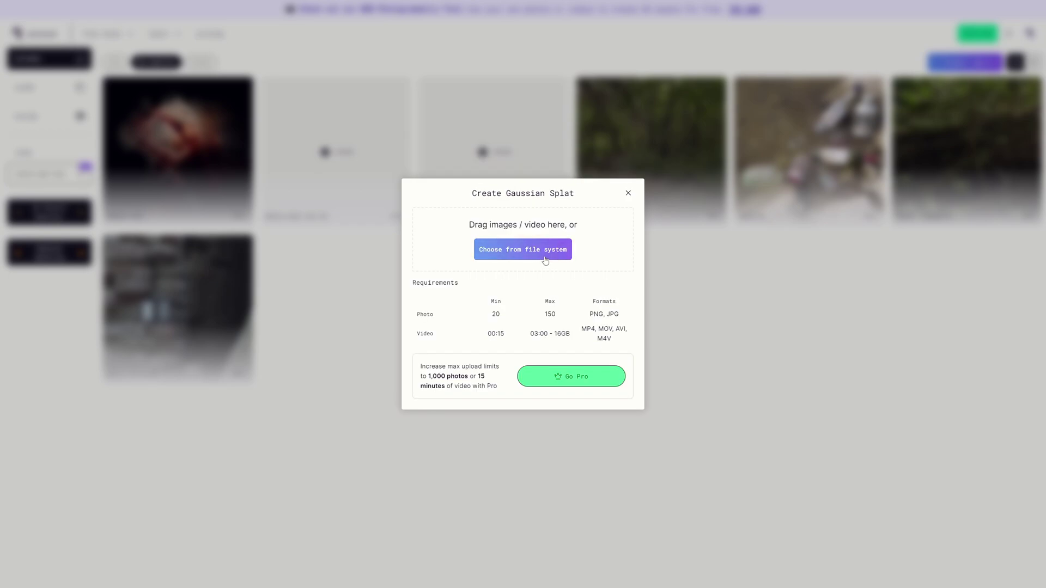
left_click(545, 260)
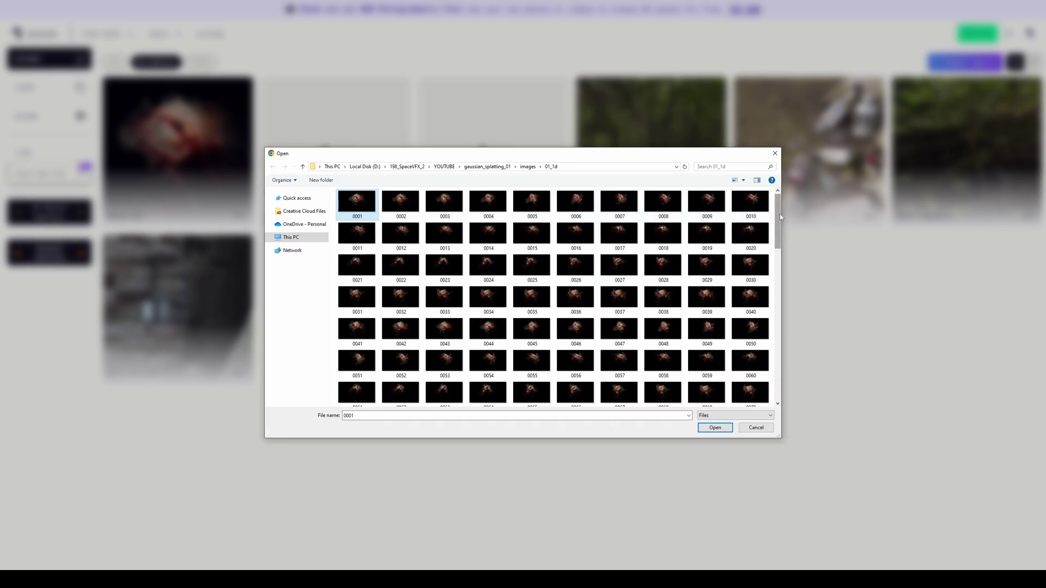
scroll(780, 215, "down", 5)
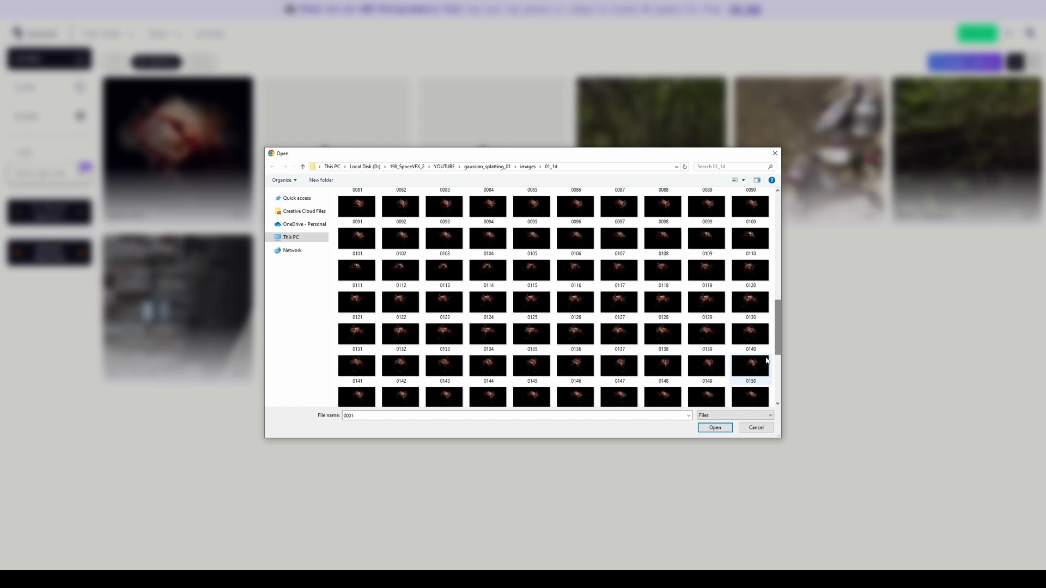
left_click(766, 370, "shift")
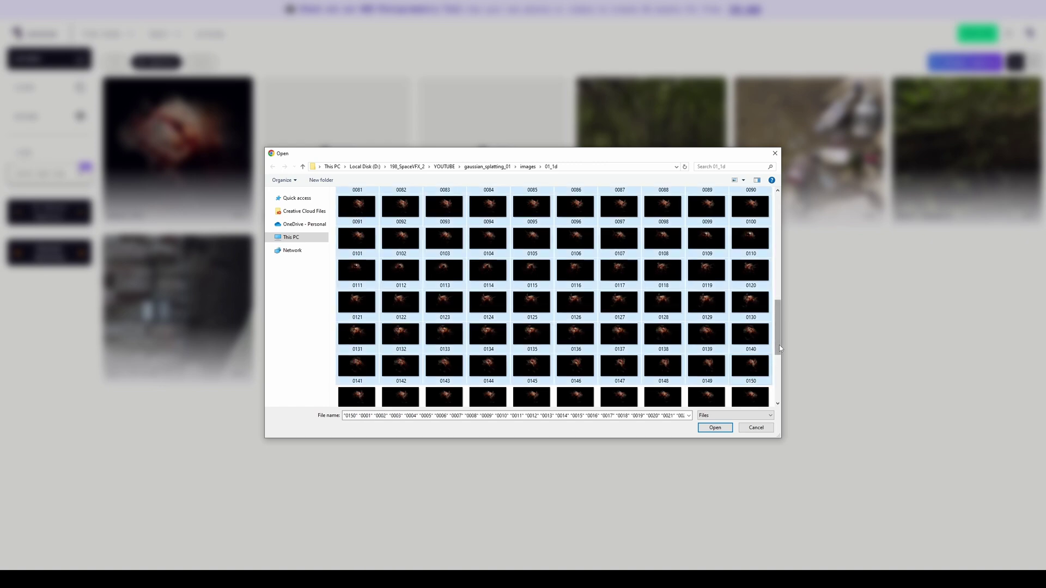
left_click(725, 430)
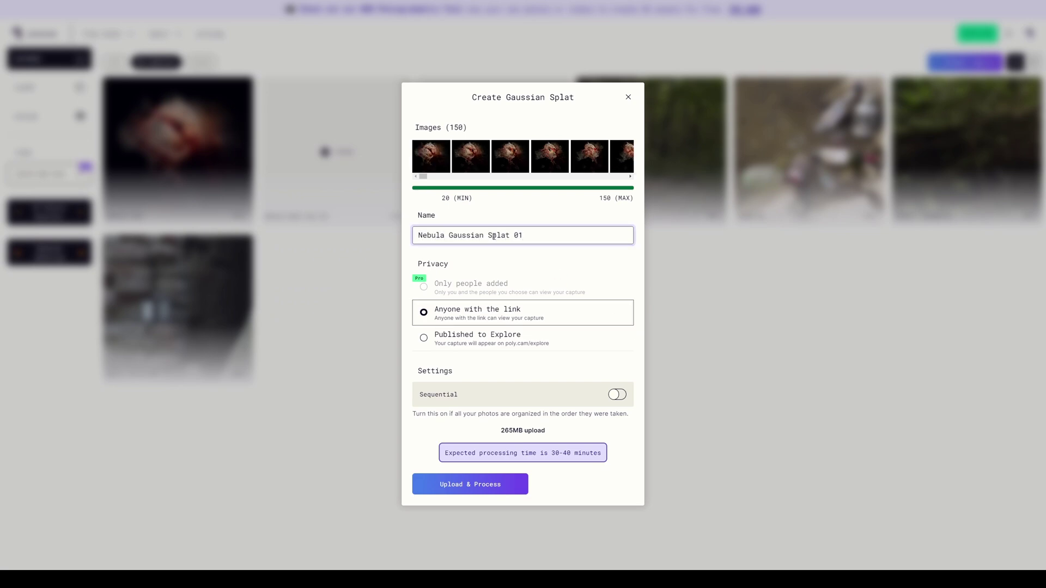
left_click(481, 489)
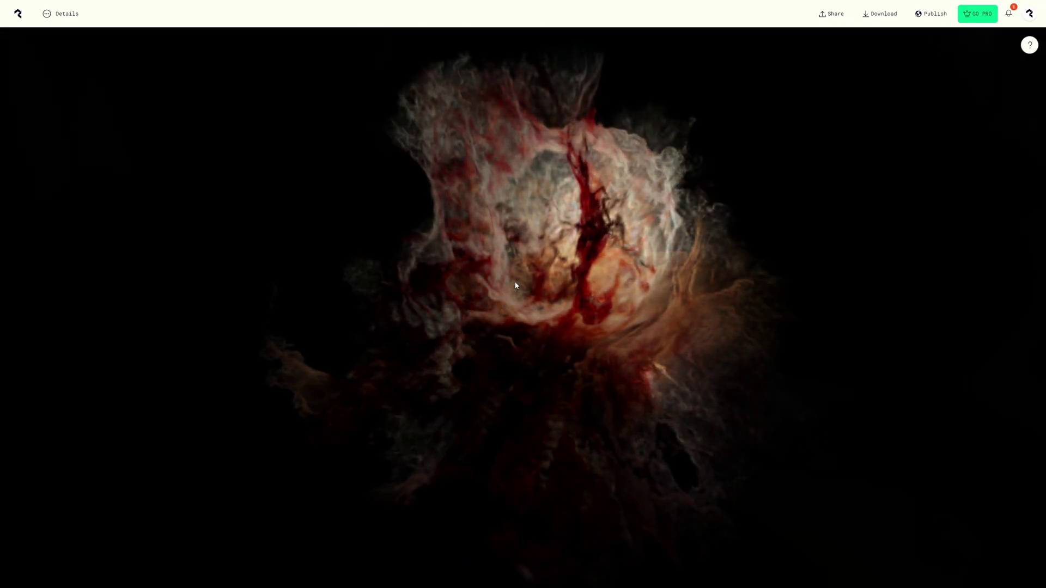
- Orbit the finished Polycam nebula splat, then pause the tutorial and go to the gaussian-splatting-Windows repo
left_click_drag(617, 313, 558, 312)
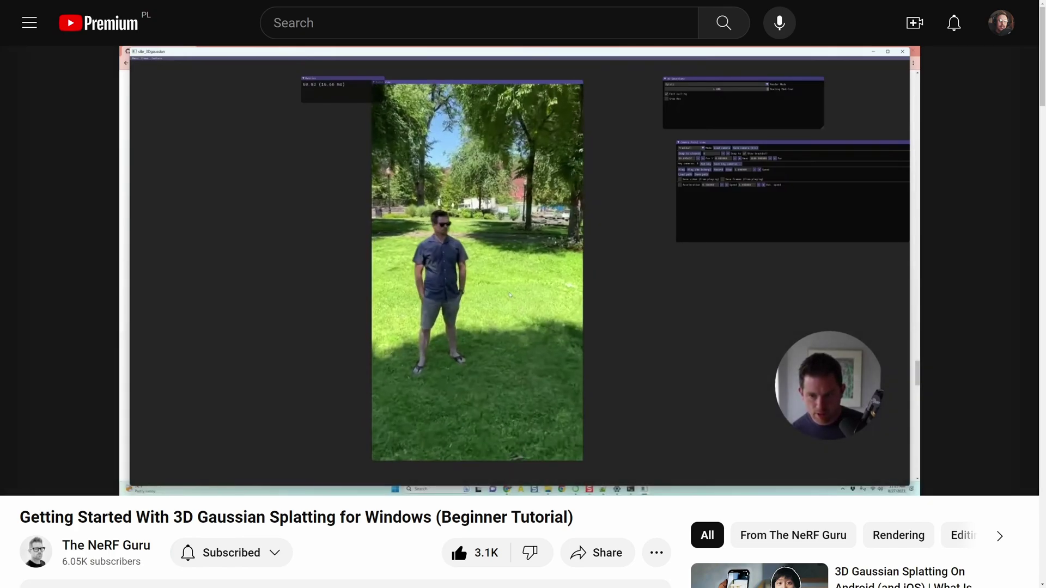
left_click(281, 344)
scroll(282, 344, "down", 8)
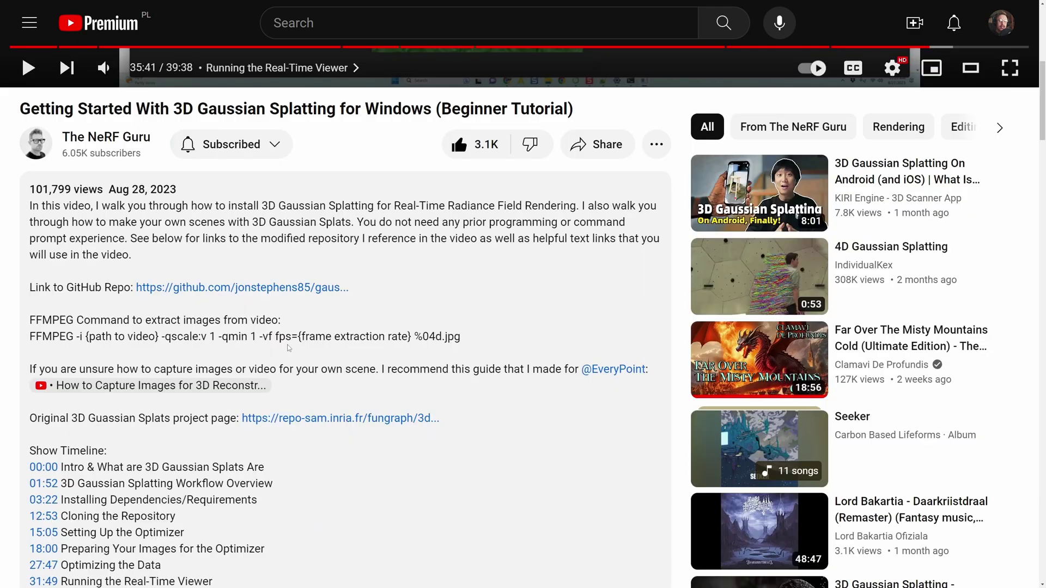
key("ctrl+Tab")
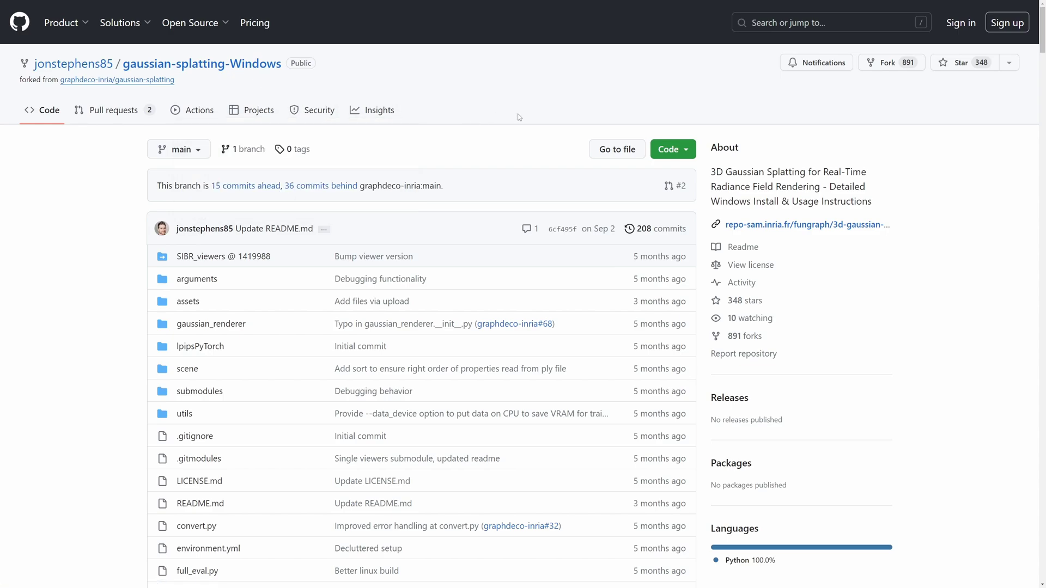
- Scroll the README down to the Requirements and Cloning the Repository sections
scroll(523, 118, "down", 10)
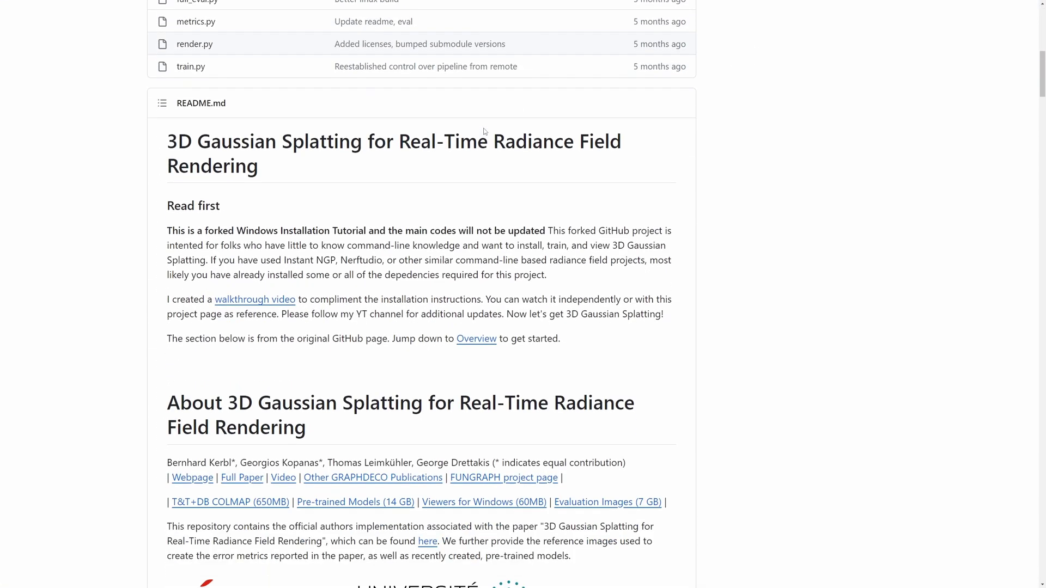
scroll(483, 128, "down", 10)
scroll(524, 267, "down", 1, "ctrl")
scroll(524, 267, "down", 5)
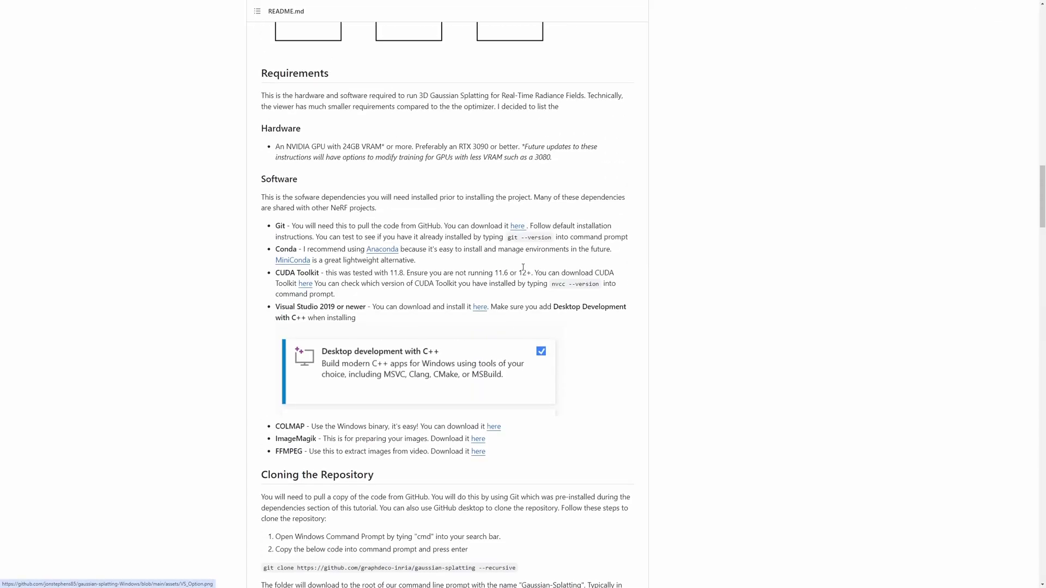
scroll(524, 268, "down", 1)
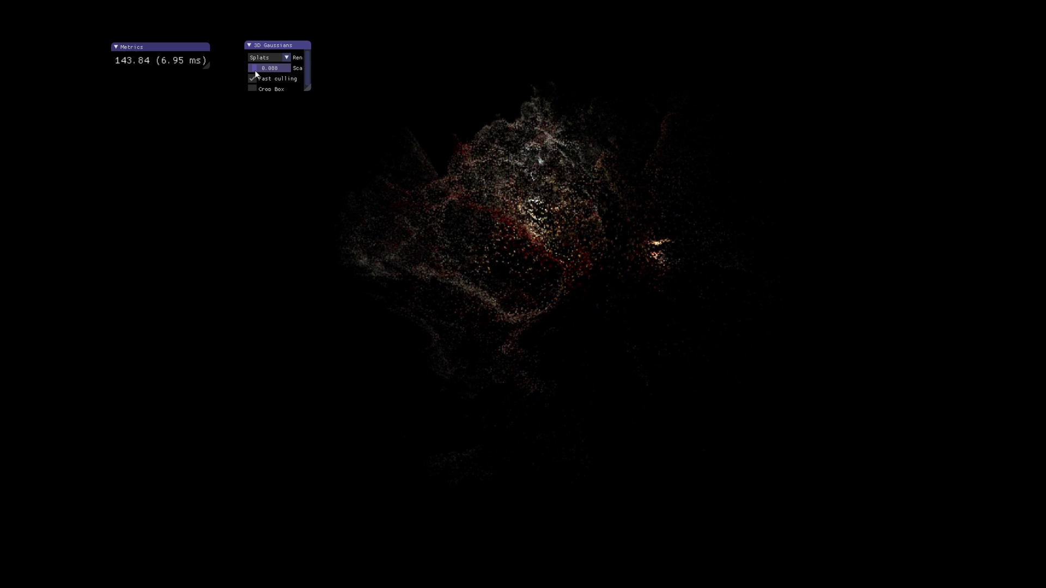
- Shrink the splat Scale to 0.001, restore it to 1.000, and zoom in on the nebula
left_click_drag(266, 70, 248, 73)
left_click_drag(390, 192, 403, 194)
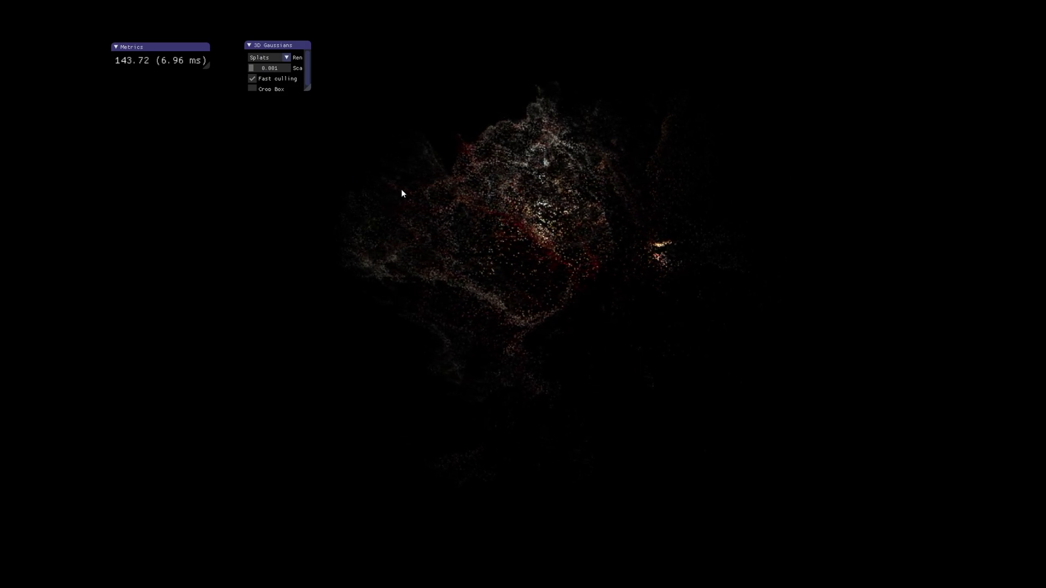
left_click_drag(253, 68, 308, 63)
left_click(529, 241)
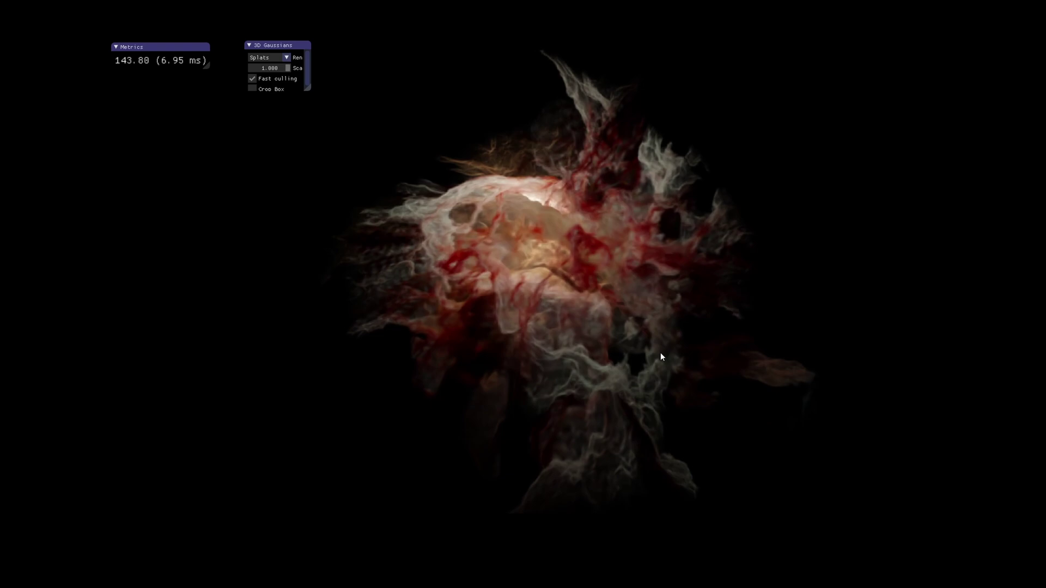
scroll(543, 272, "up", 6)
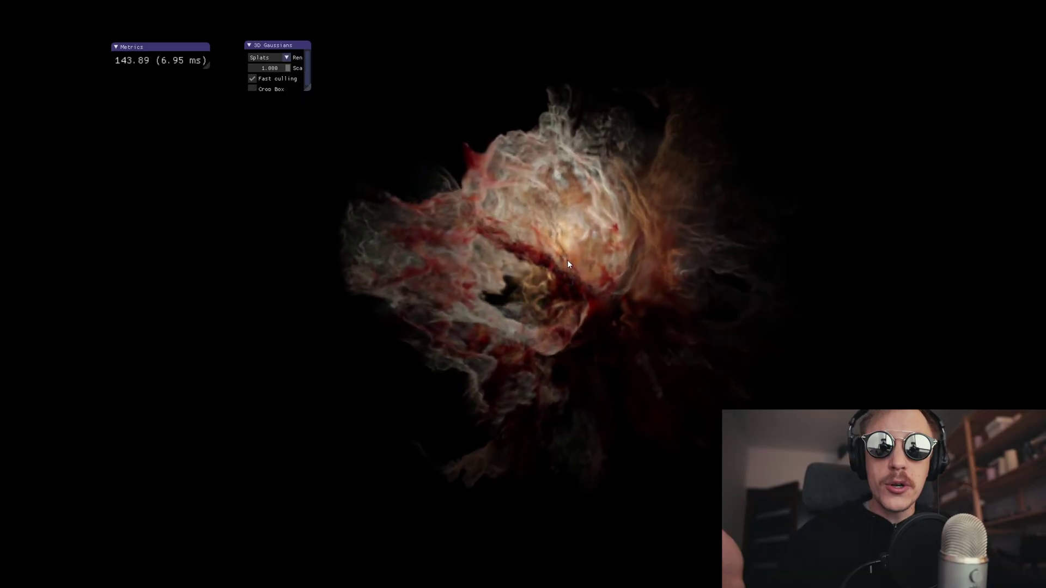
- Orbit the full-scale nebula splat and zoom out to see it from outside
left_click_drag(567, 260, 481, 279)
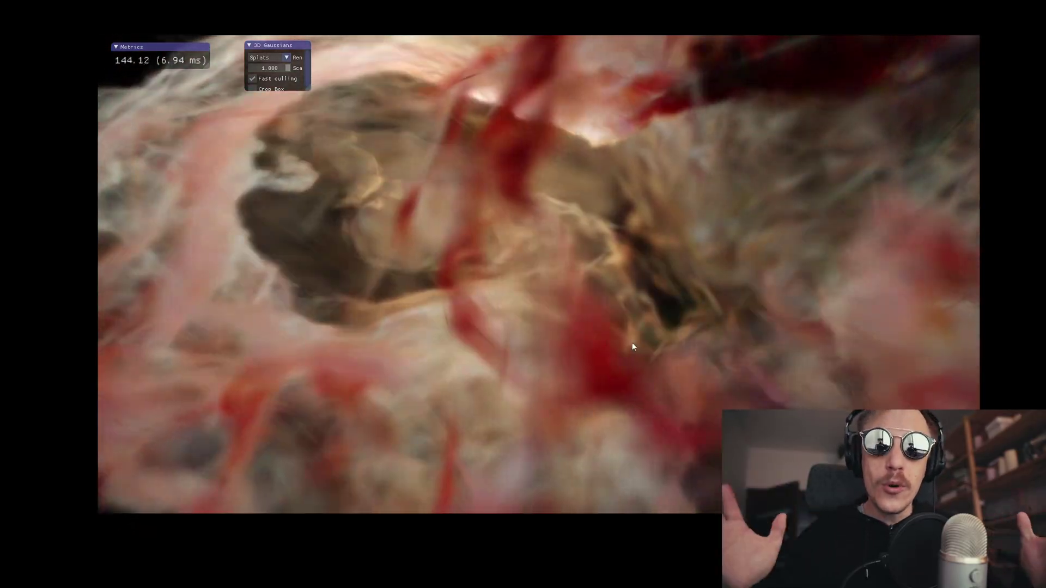
scroll(631, 319, "down", 5)
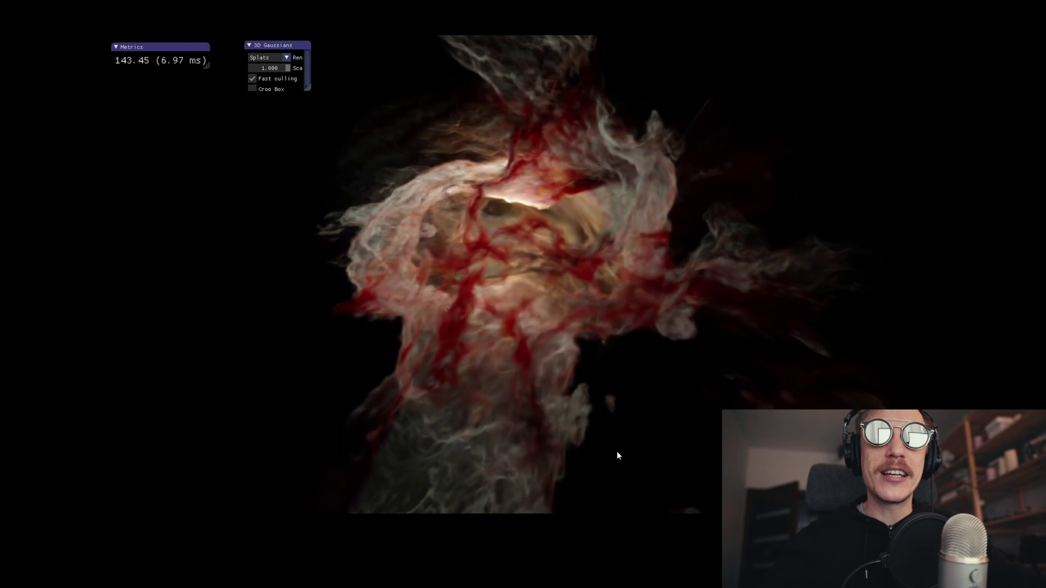